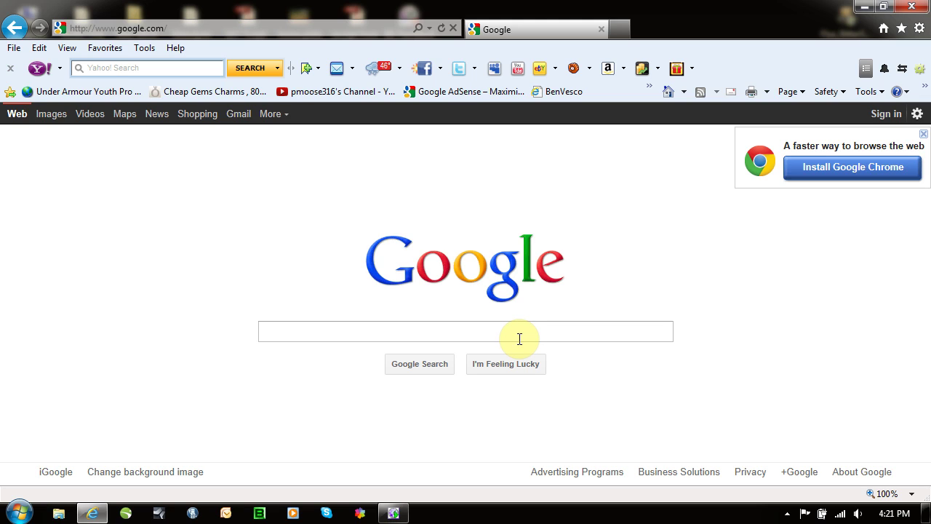
Step: Google 'bb flashback' and open the 'BB FlashBack - Screen recorder software' result
left_click(519, 339)
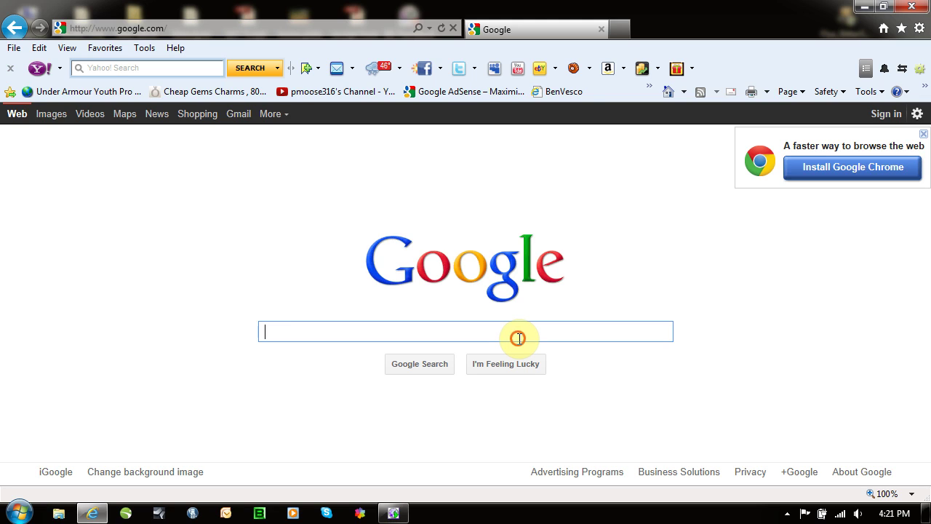
type("bb f")
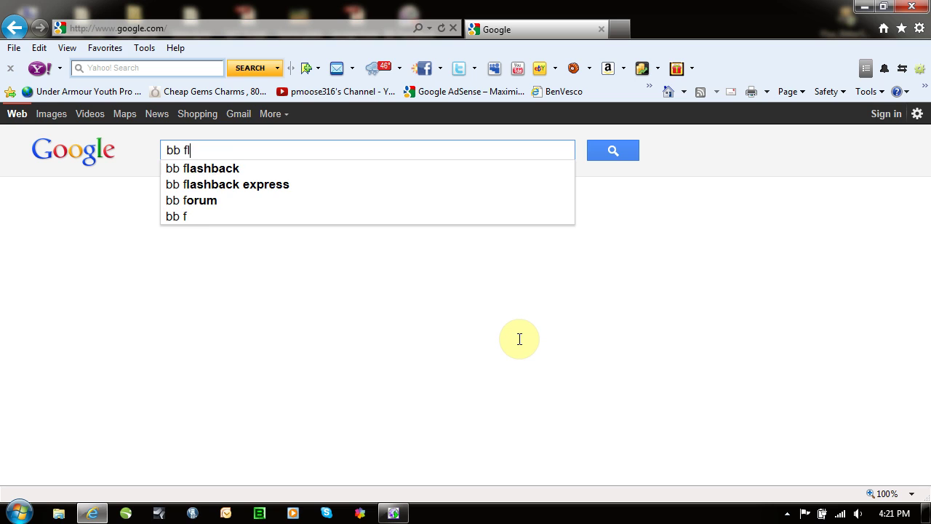
type("l")
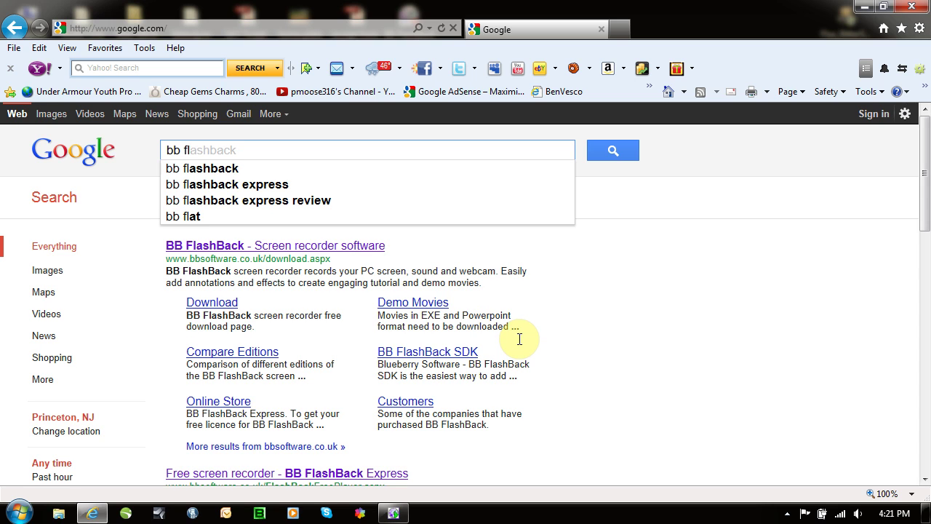
left_click(262, 247)
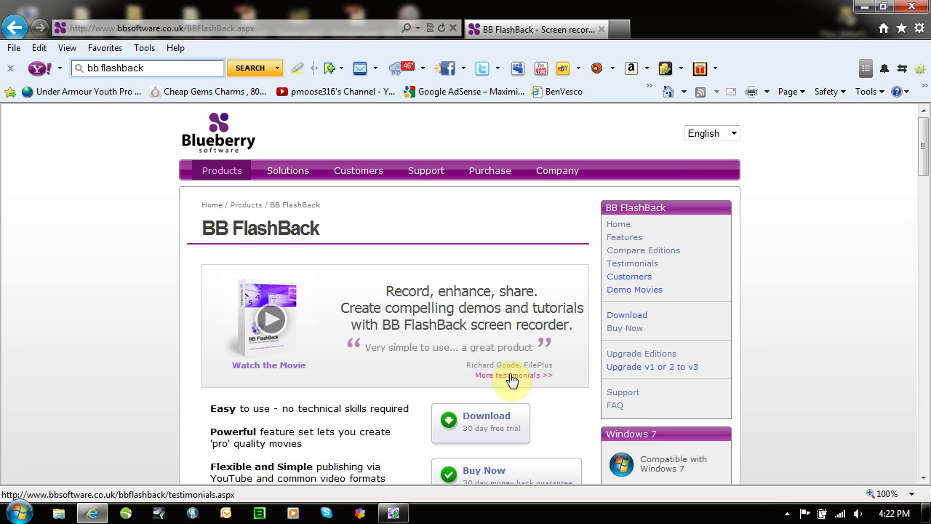
Step: Go to the 30 Day Free Trial download page and close the Windows colour-scheme prompt
left_click(495, 420)
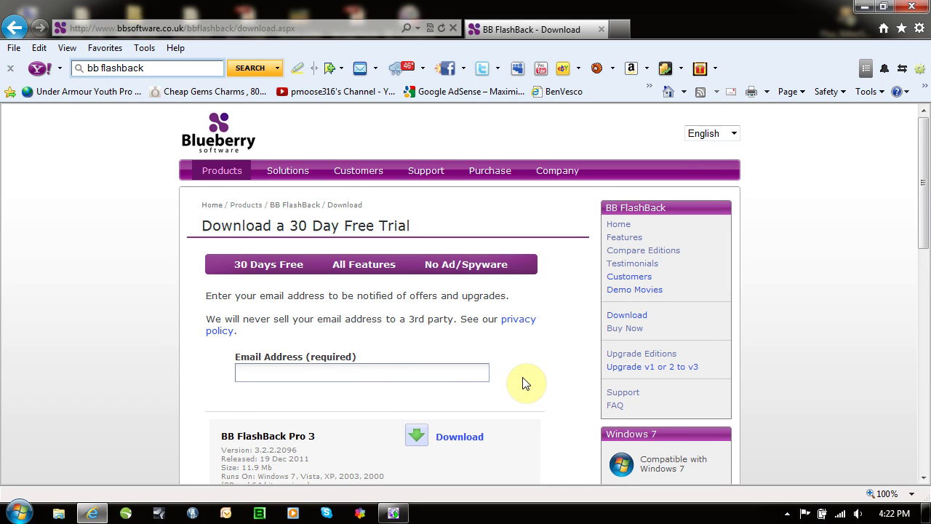
scroll(527, 380, "down", 2)
scroll(322, 401, "down", 3)
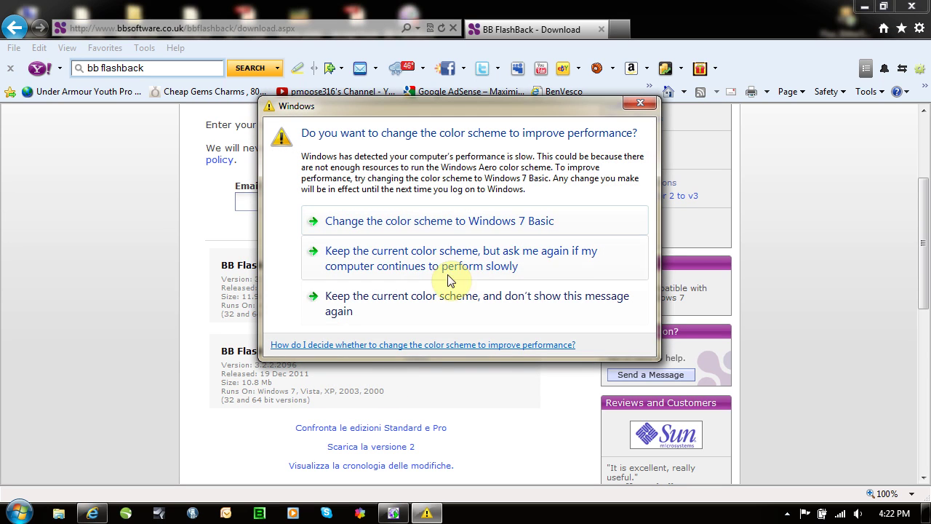
left_click(641, 103)
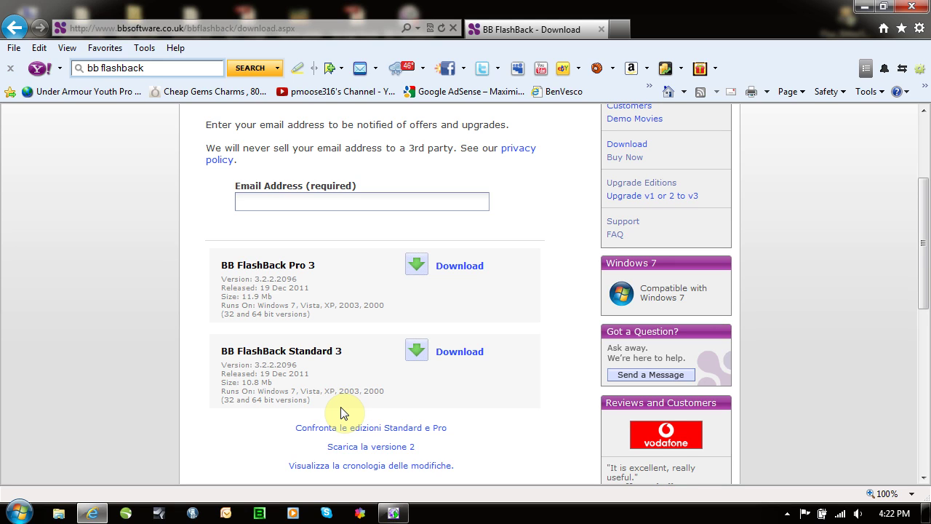
scroll(386, 389, "up", 2)
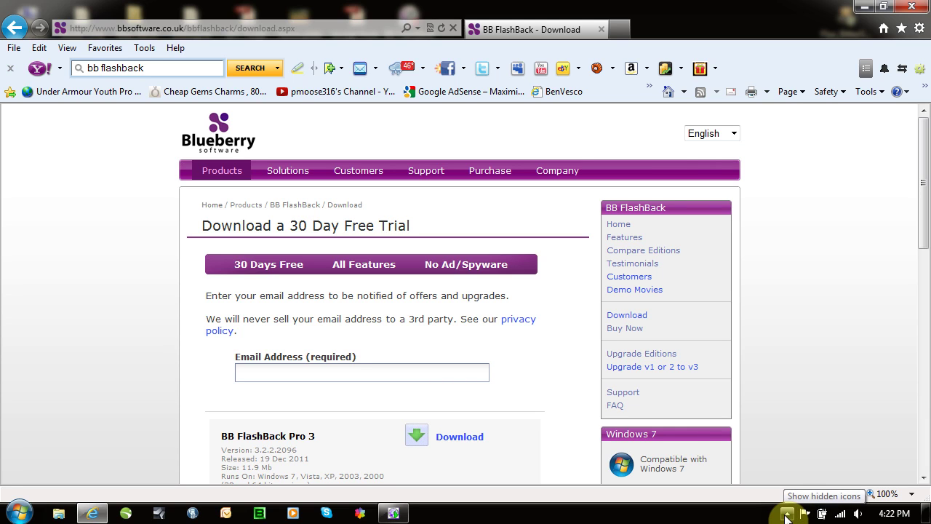
mouse_move(393, 512)
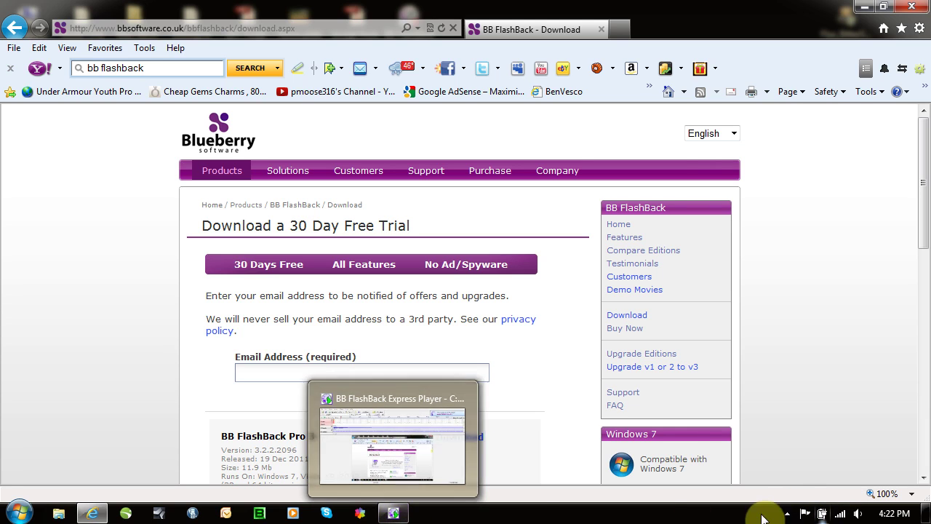
left_click(789, 513)
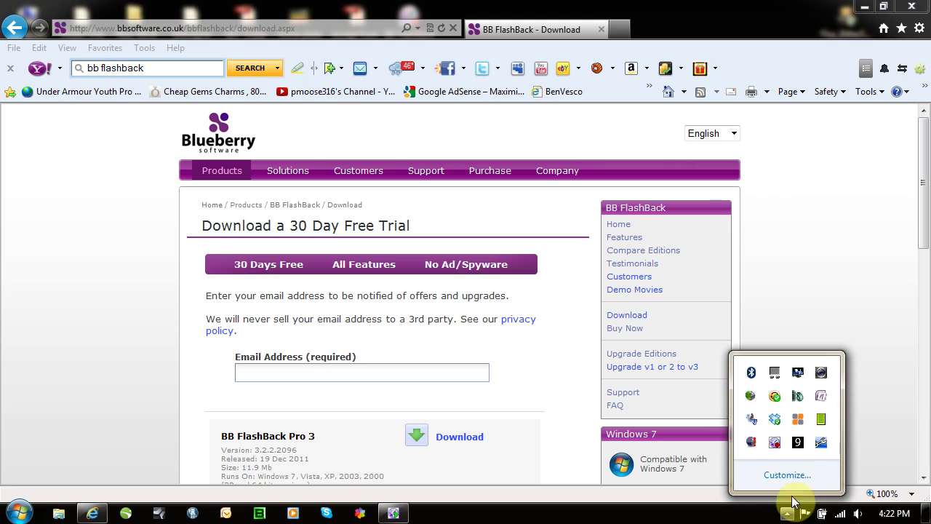
right_click(776, 442)
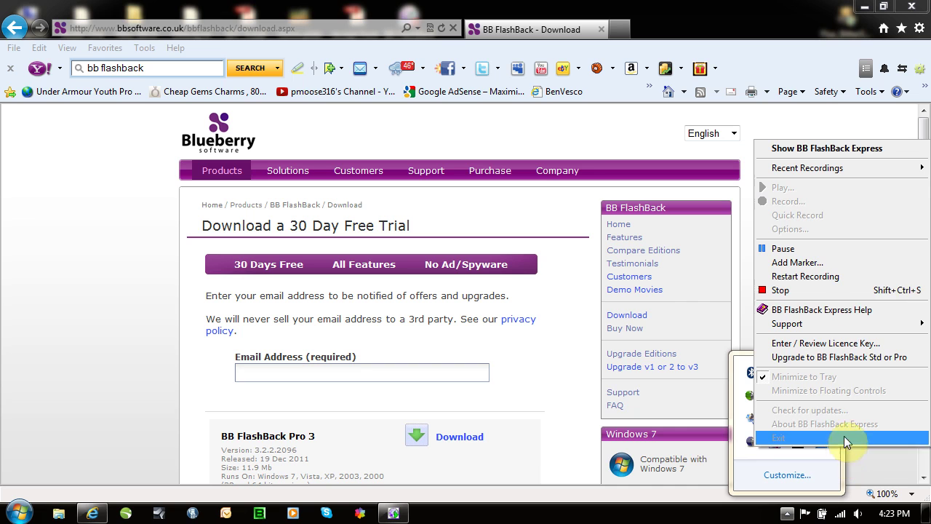
left_click(609, 511)
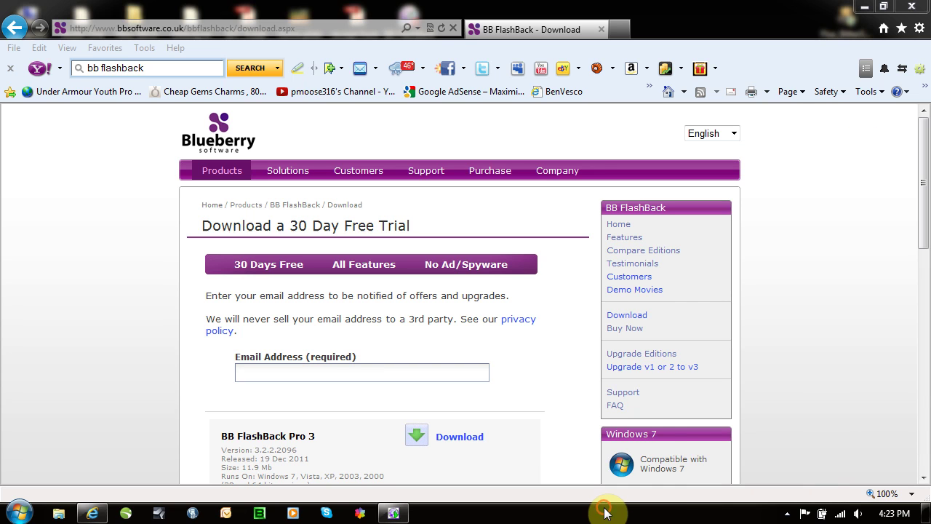
Step: Play the 57.8-second test recording in BB FlashBack Express Player
left_click(393, 513)
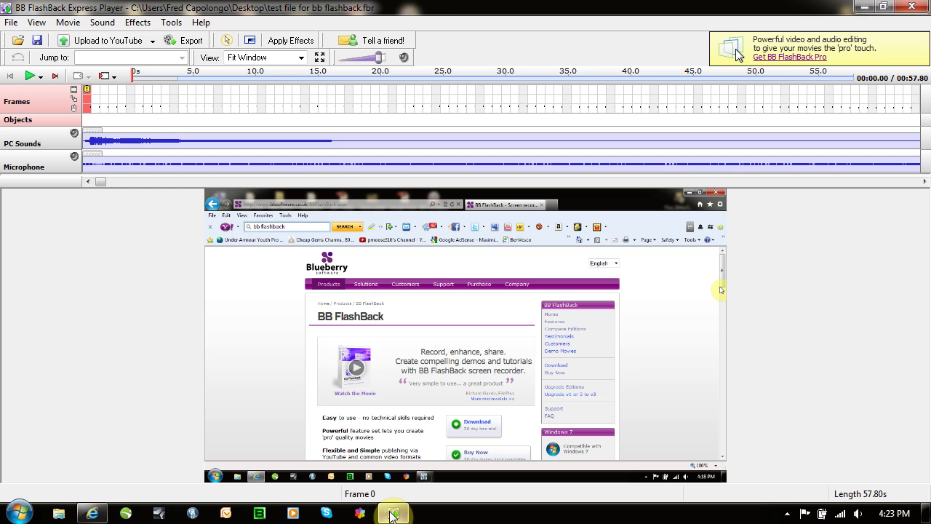
left_click(30, 77)
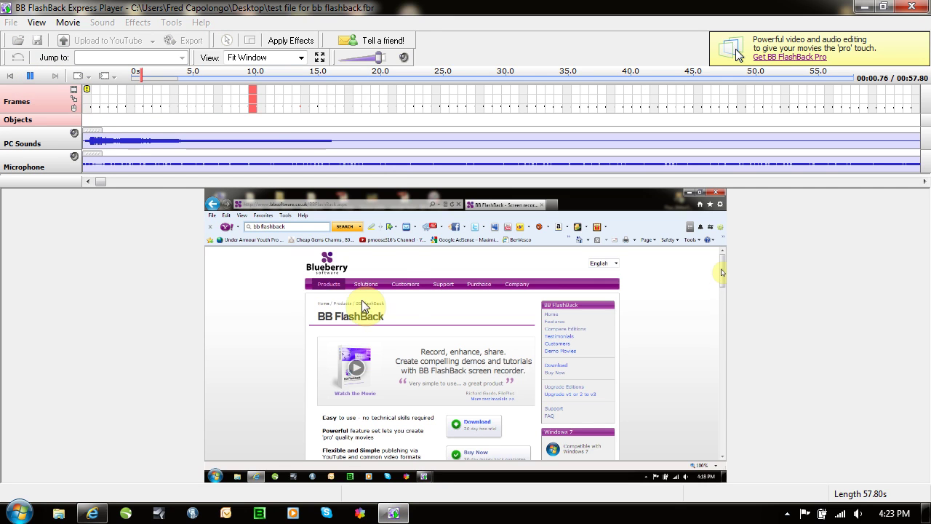